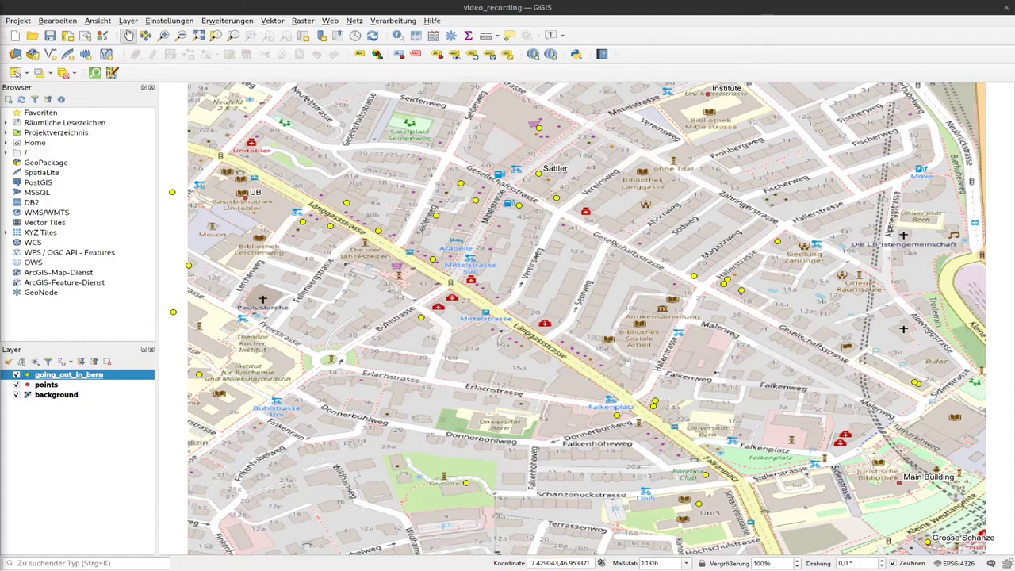
Pan the Bern map left, then drag it back right to near the original Länggasse view
click(129, 37)
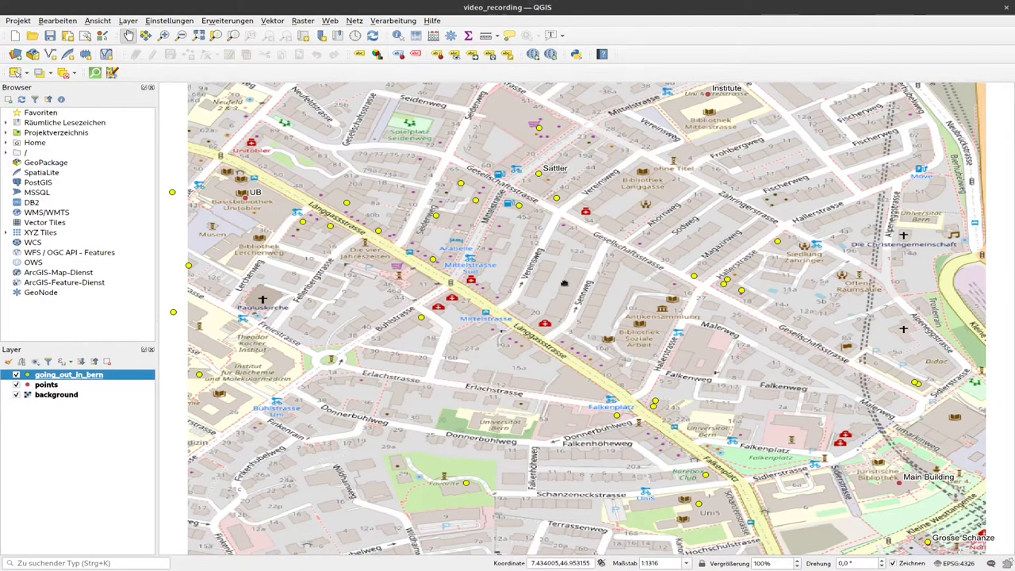
mouse_move(565, 286)
mouse_down()
mouse_move(393, 354)
mouse_move(604, 383)
mouse_move(548, 285)
mouse_up()
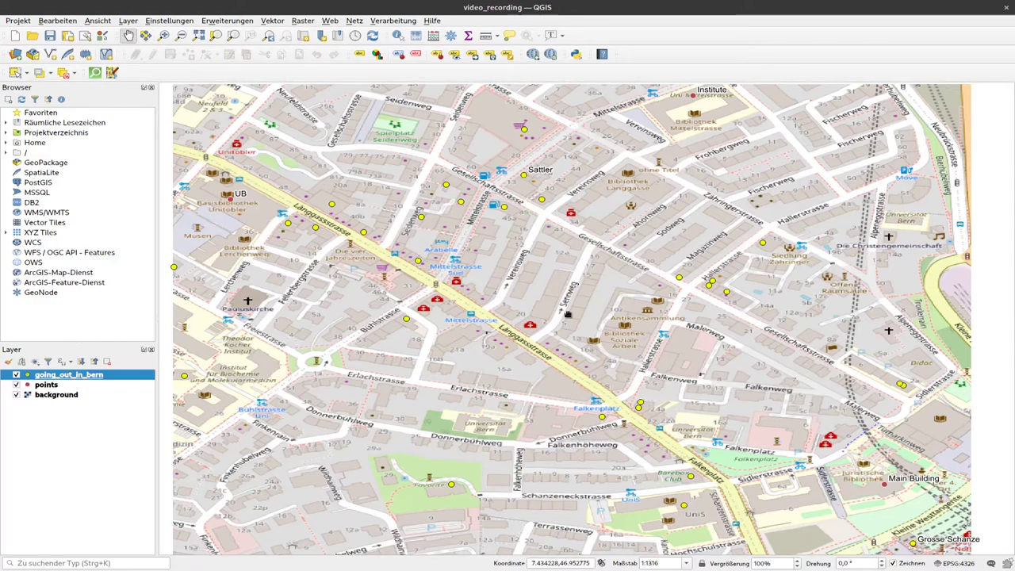
mouse_move(567, 314)
mouse_down()
mouse_move(684, 403)
mouse_move(549, 318)
mouse_move(574, 313)
mouse_up()
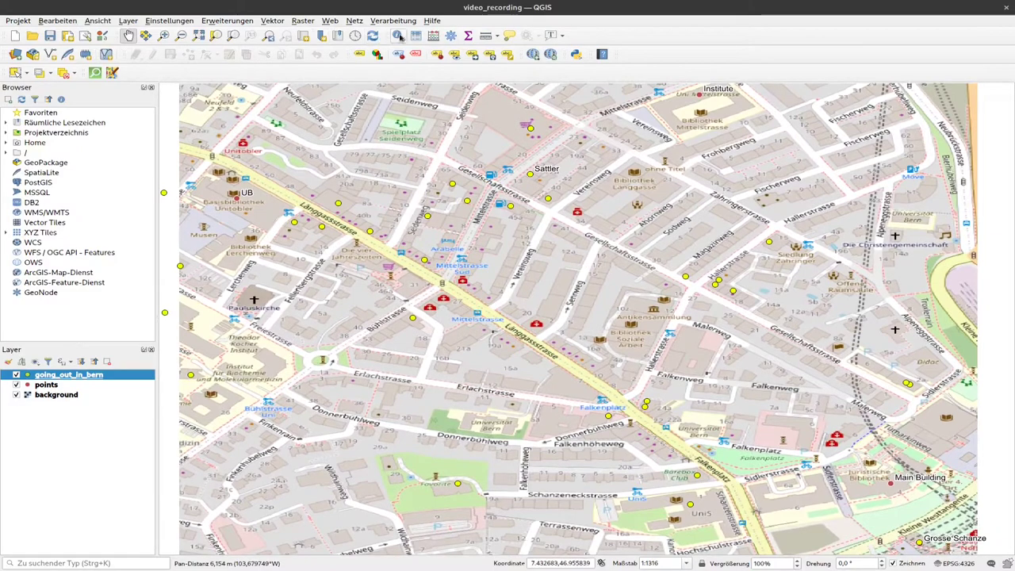
Identify the Migros Restaurant point, nudge the map, and close the Abfrageergebnisse panel
click(399, 36)
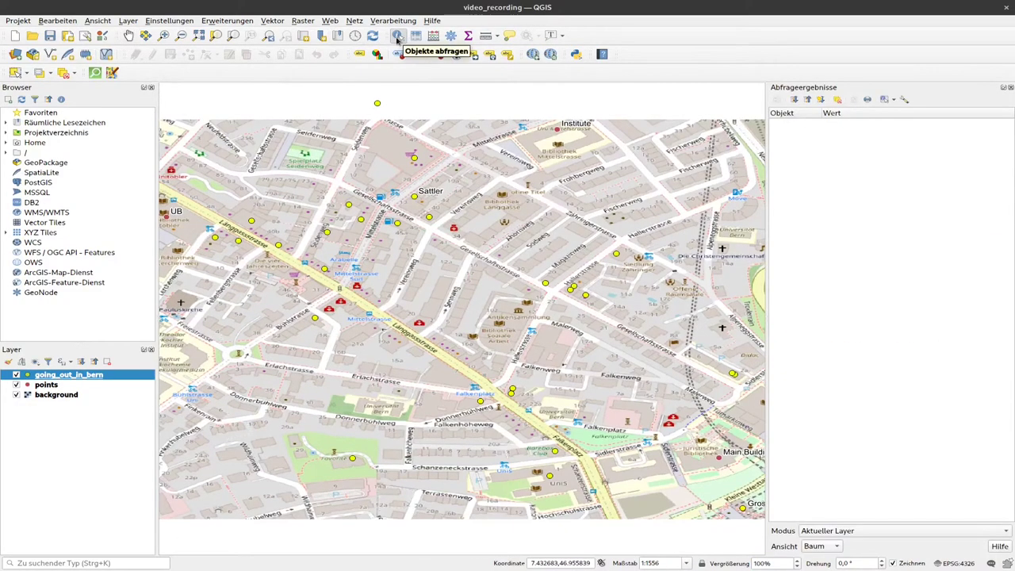
click(416, 159)
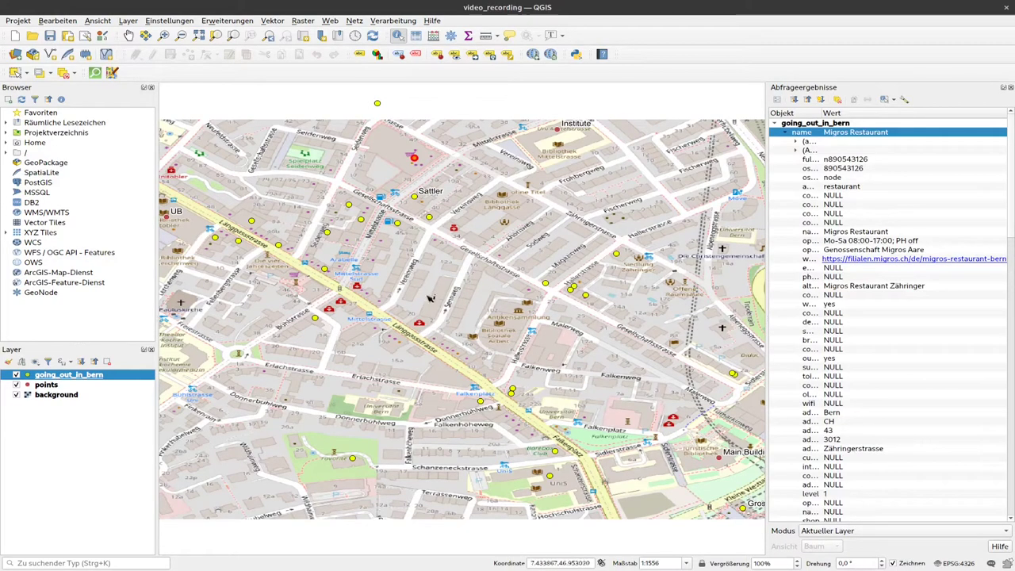
mouse_move(431, 295)
mouse_down()
mouse_move(592, 251)
mouse_move(687, 299)
mouse_move(323, 176)
mouse_move(429, 313)
mouse_up()
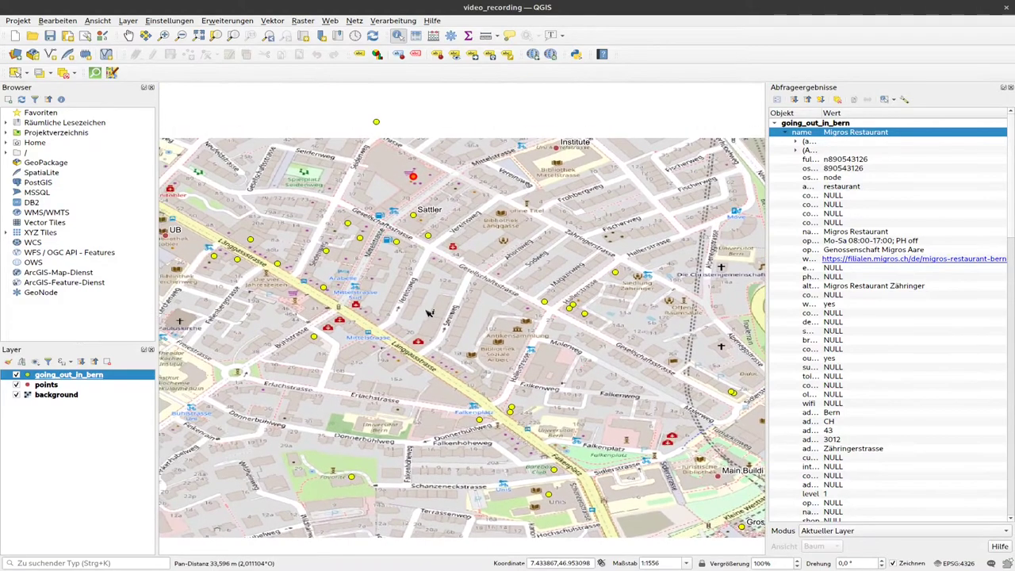
click(1010, 88)
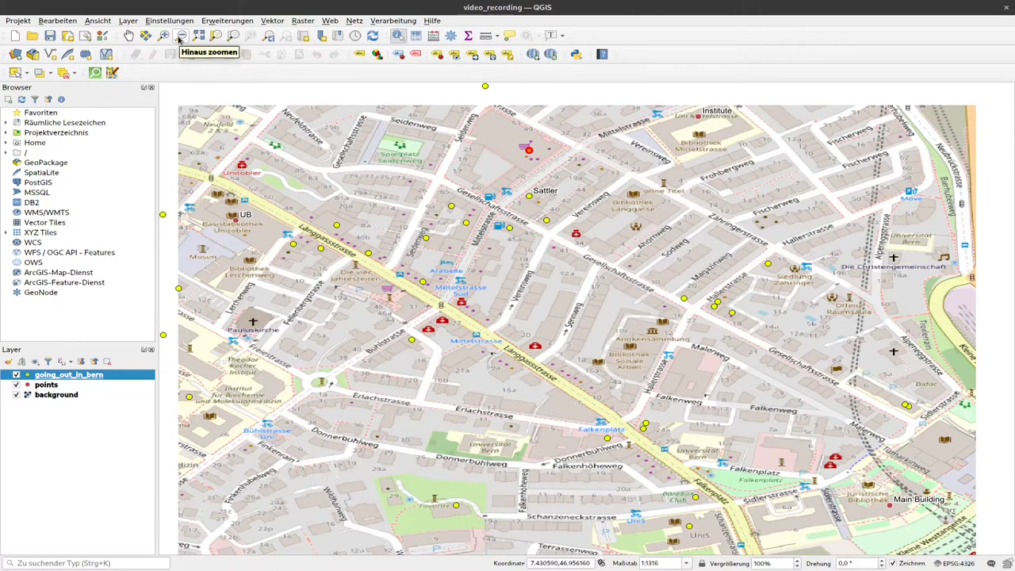
Zoom the map out in two clicks, from 1:2631 to 1:5262
click(181, 36)
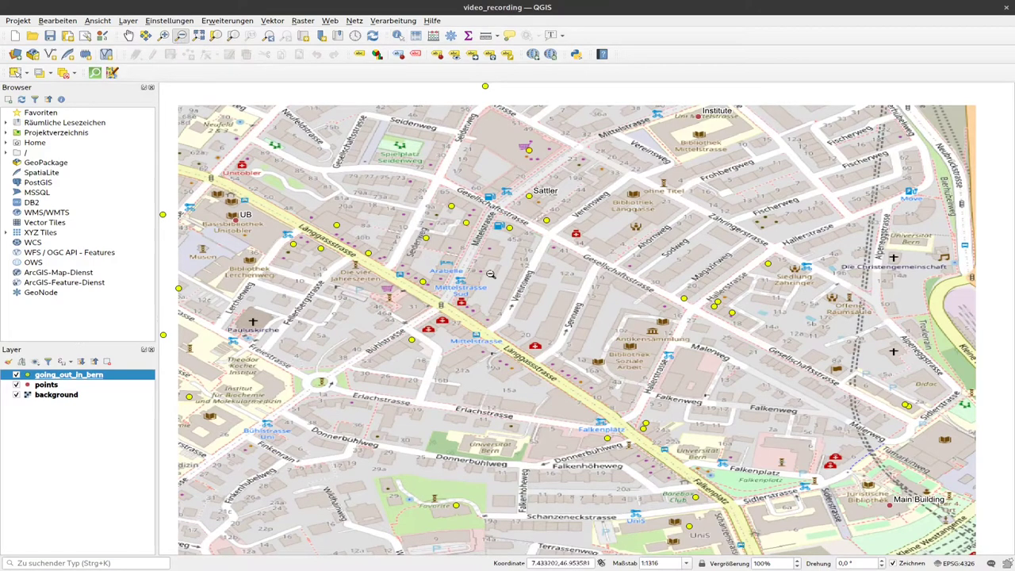
click(553, 310)
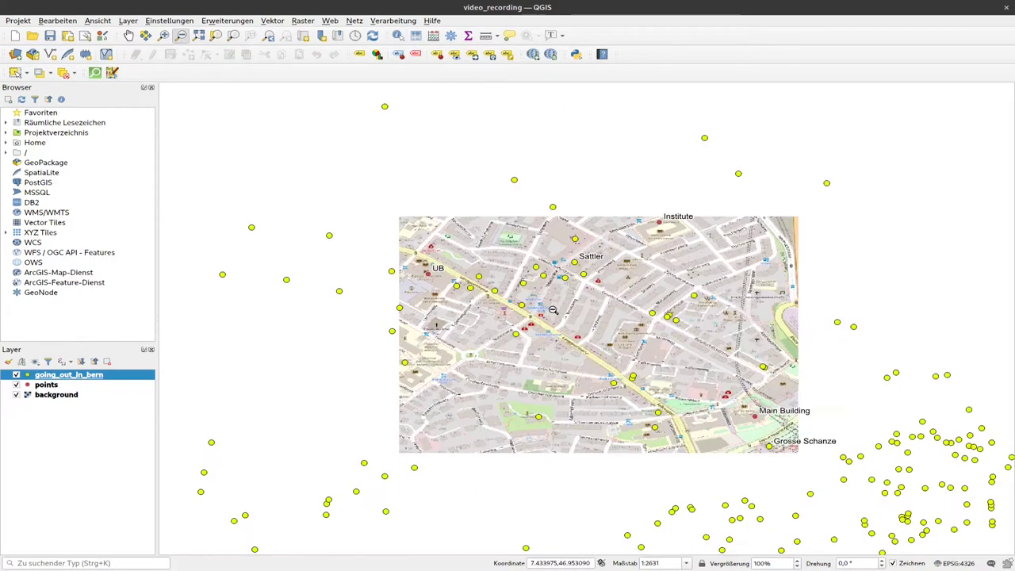
click(593, 331)
Zoom back in to 1:1316 and recentre the detailed street map
click(163, 36)
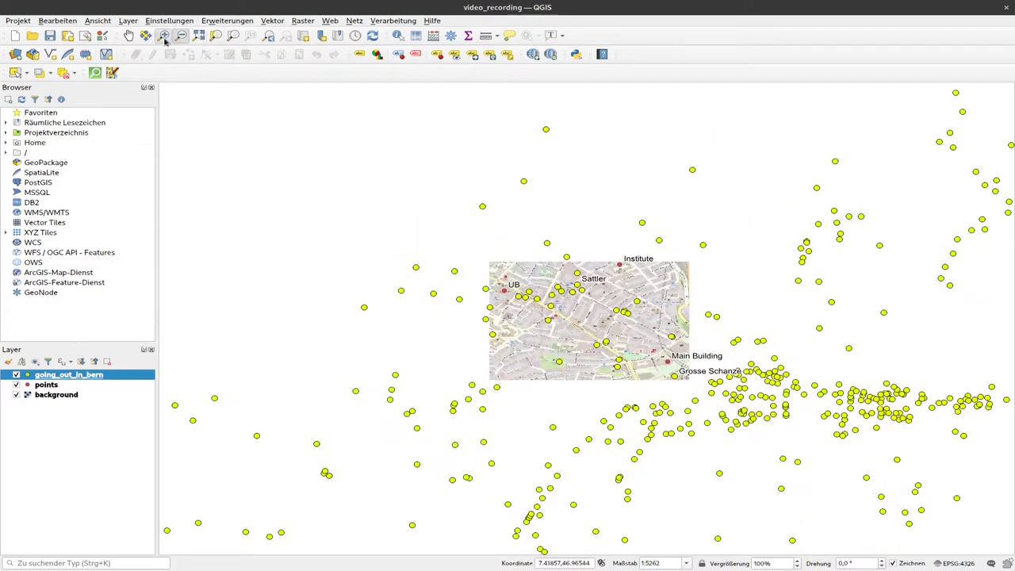
click(605, 314)
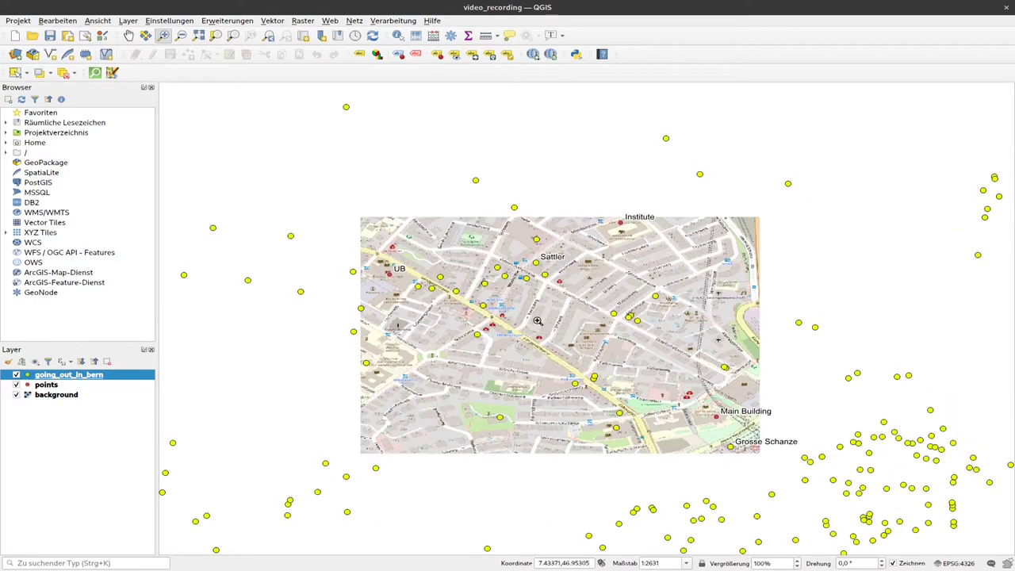
click(603, 314)
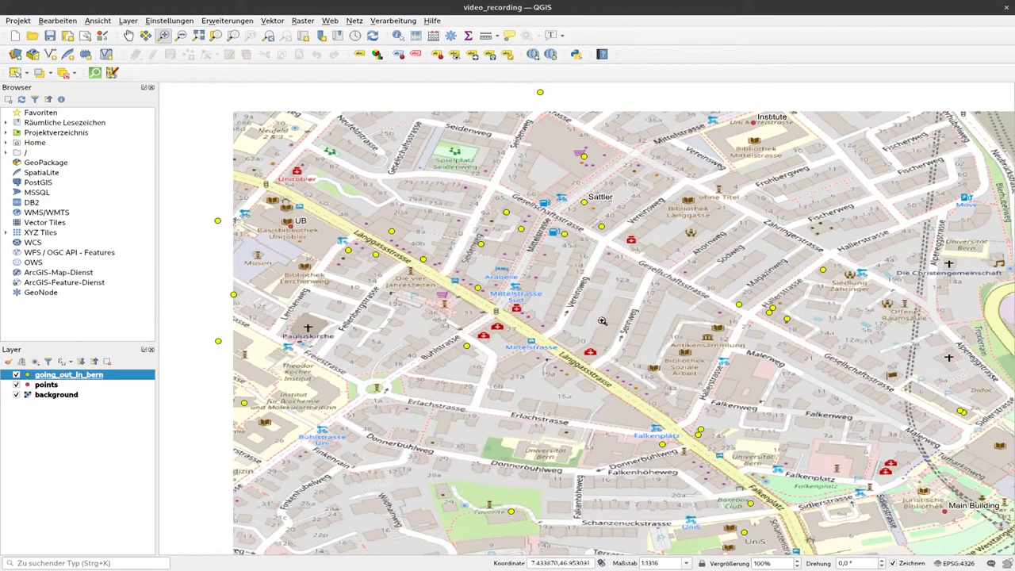
drag(613, 326, 551, 299)
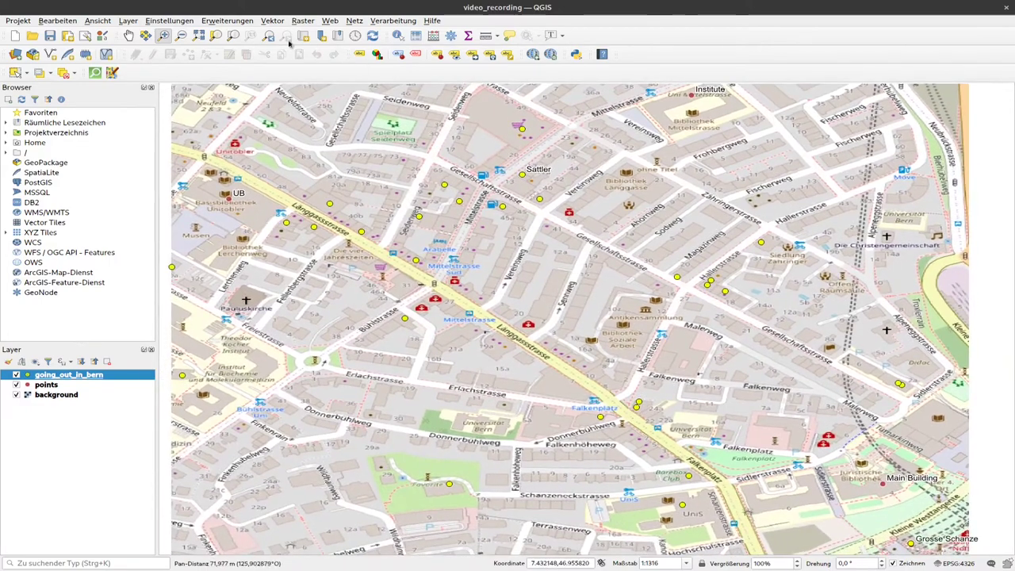
Scroll-zoom out to about 1:1,330,673 and drag the Bern points off the canvas
click(400, 38)
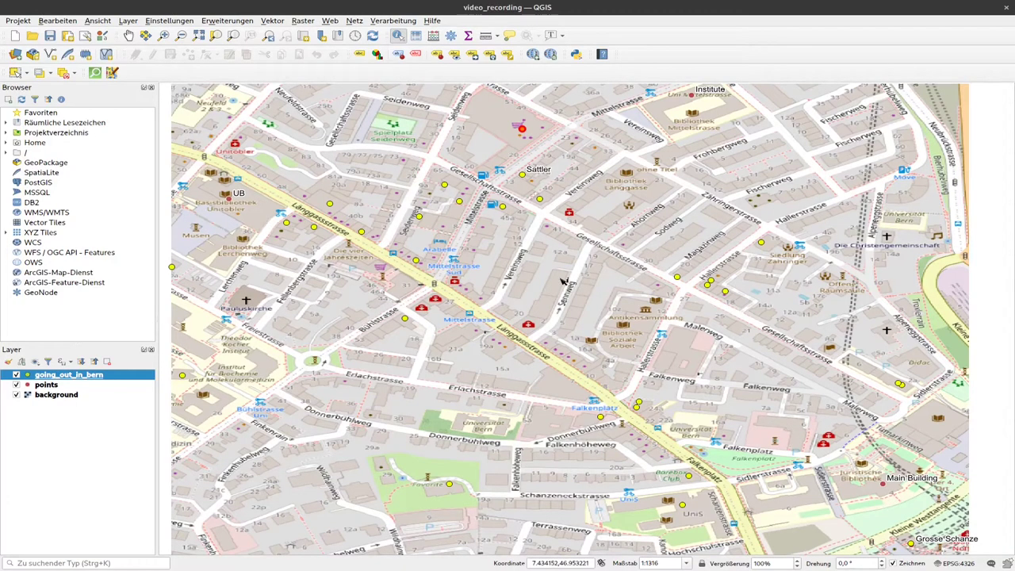
scroll(525, 281, down, 2)
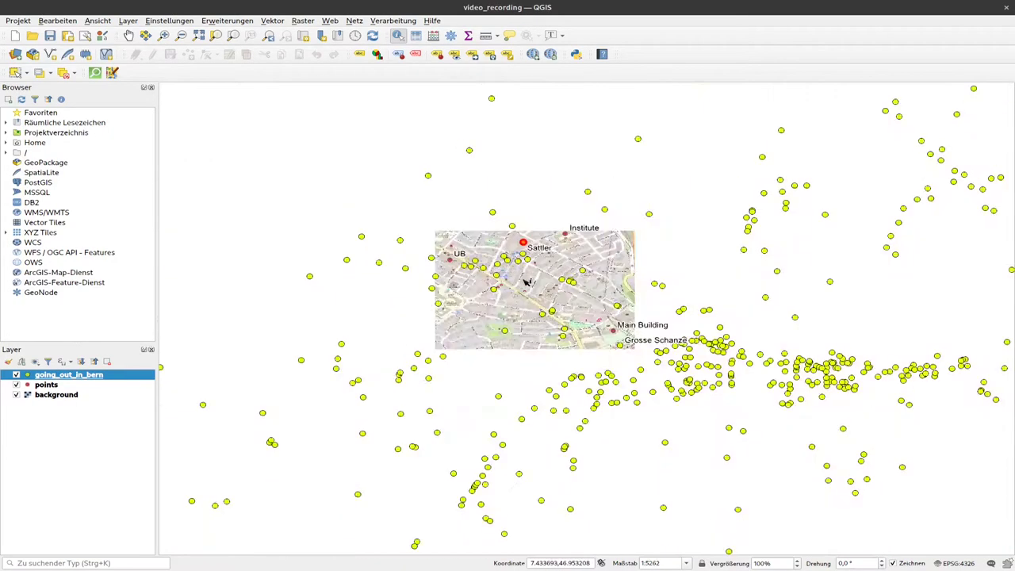
scroll(525, 281, down, 1)
scroll(525, 281, up, 2)
scroll(525, 281, up, 1)
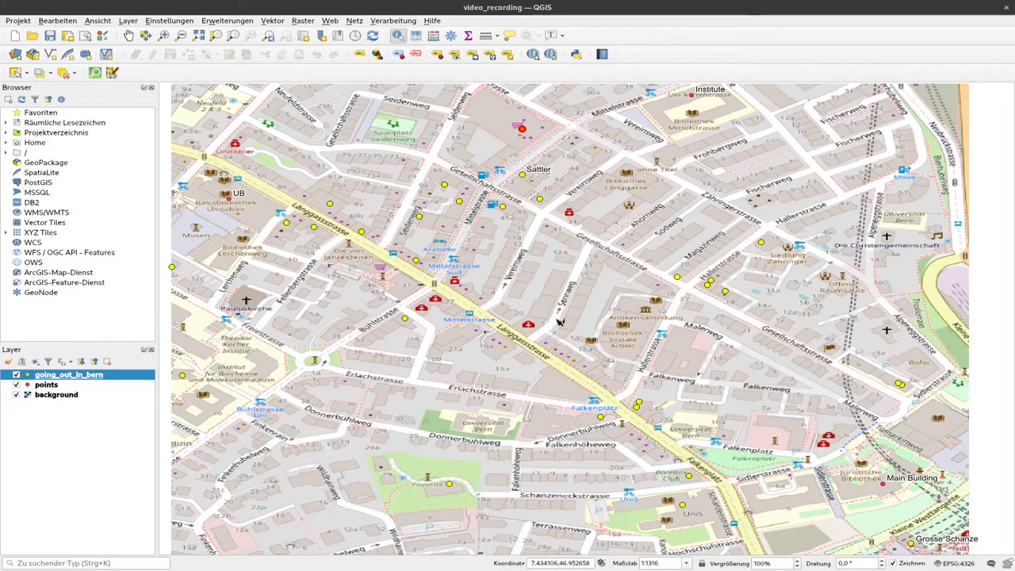
scroll(560, 321, down, 2)
scroll(560, 321, down, 2)
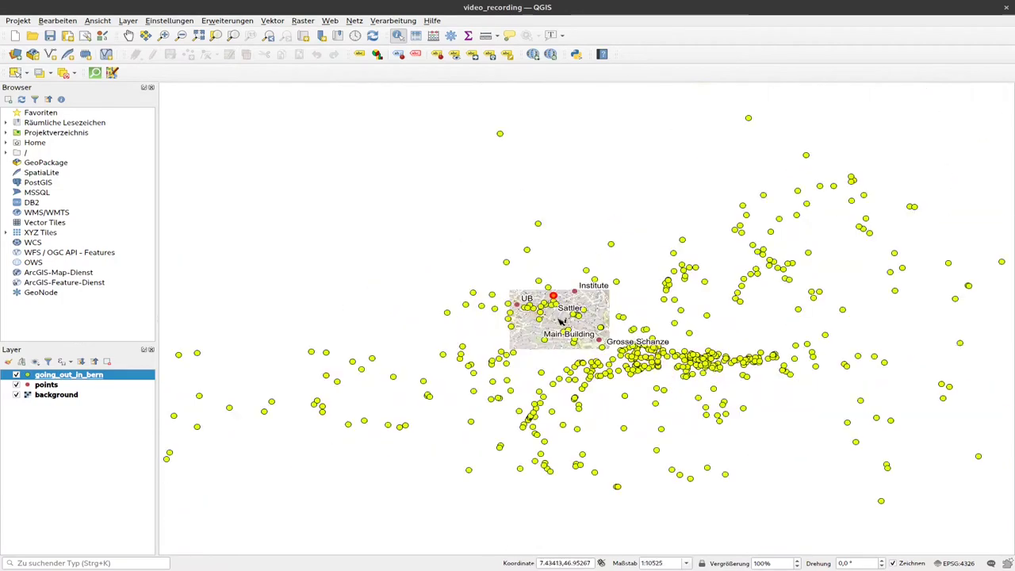
scroll(560, 321, down, 1)
scroll(560, 321, down, 5)
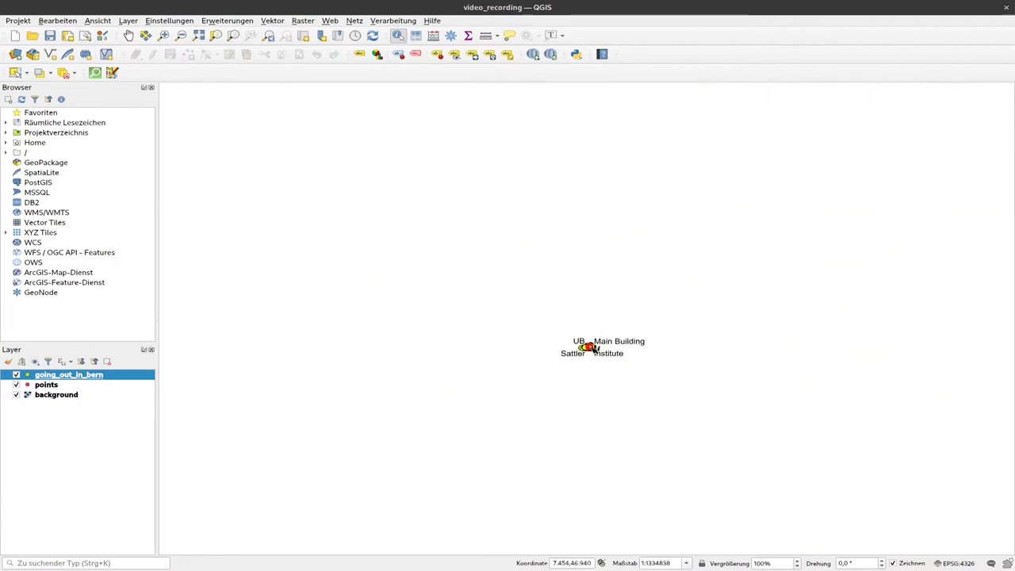
drag(401, 281, 899, 288)
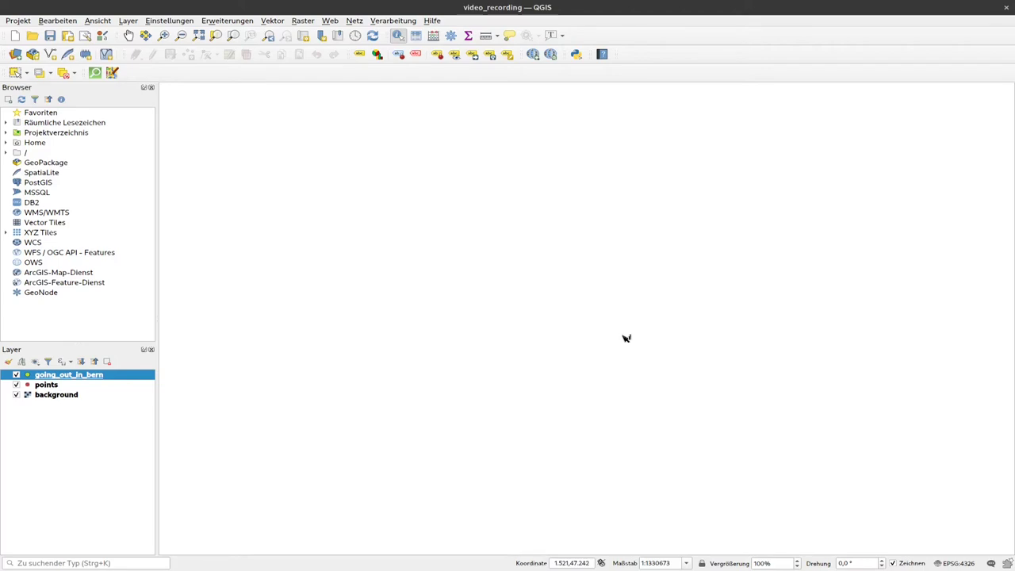
Zoom to the going_out_in_bern layer, then to the background layer, at about 1:1381
right_click(92, 377)
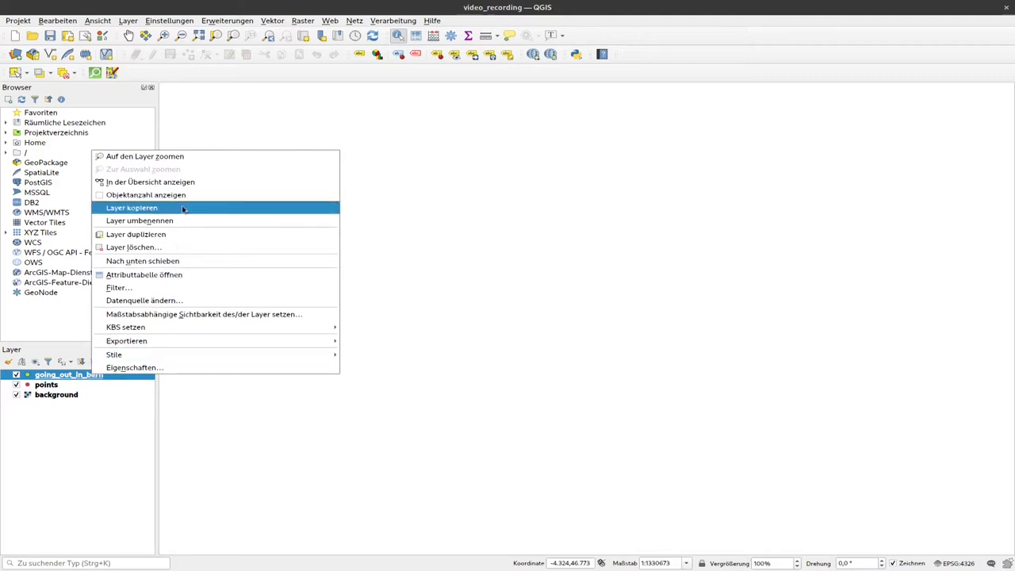
click(202, 158)
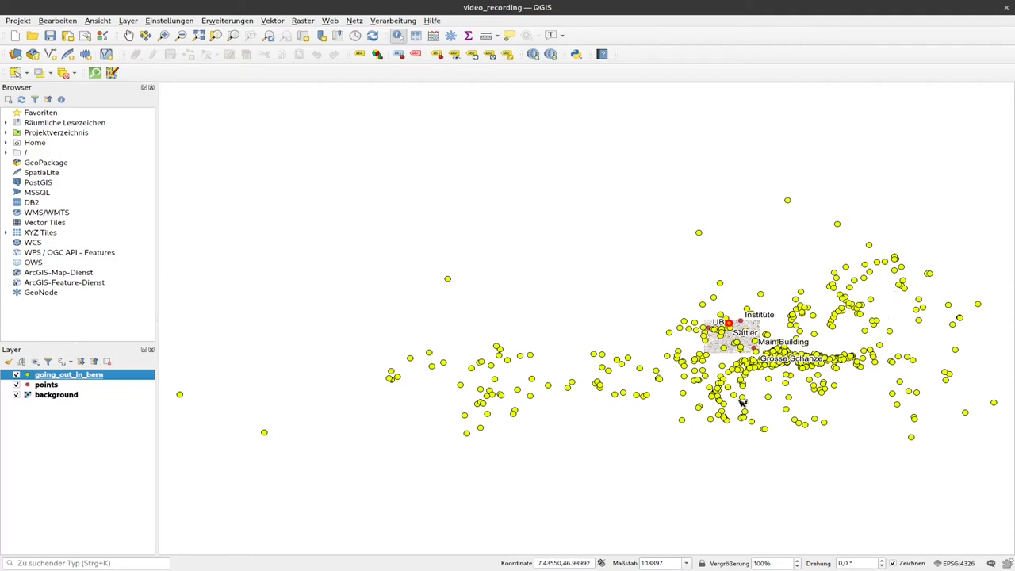
right_click(76, 400)
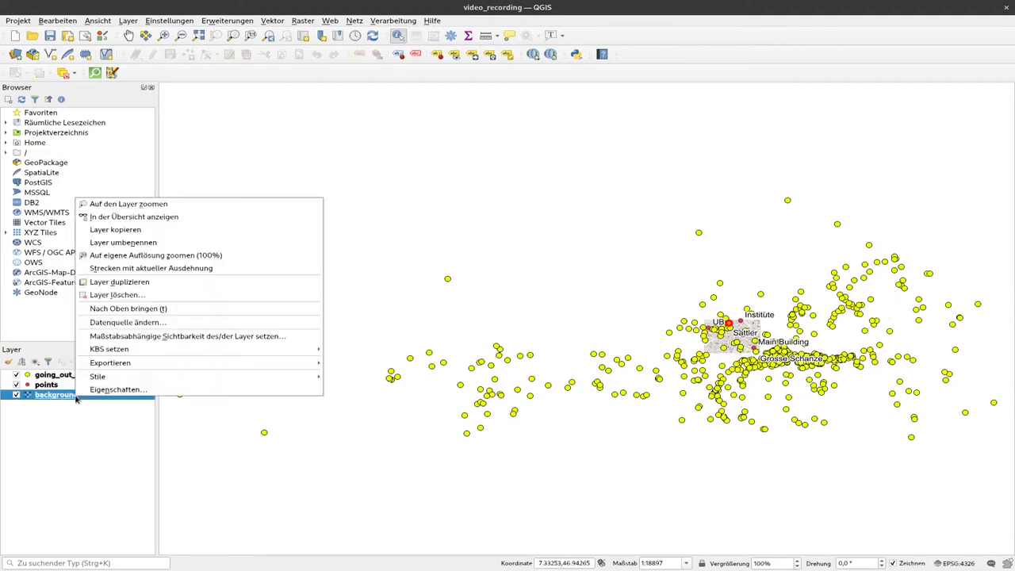
click(166, 203)
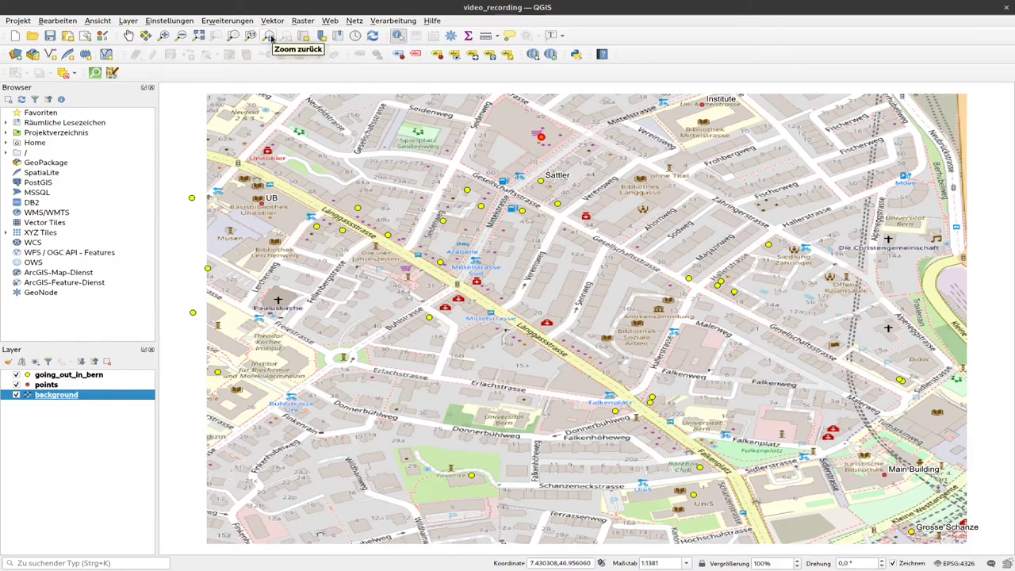
click(271, 39)
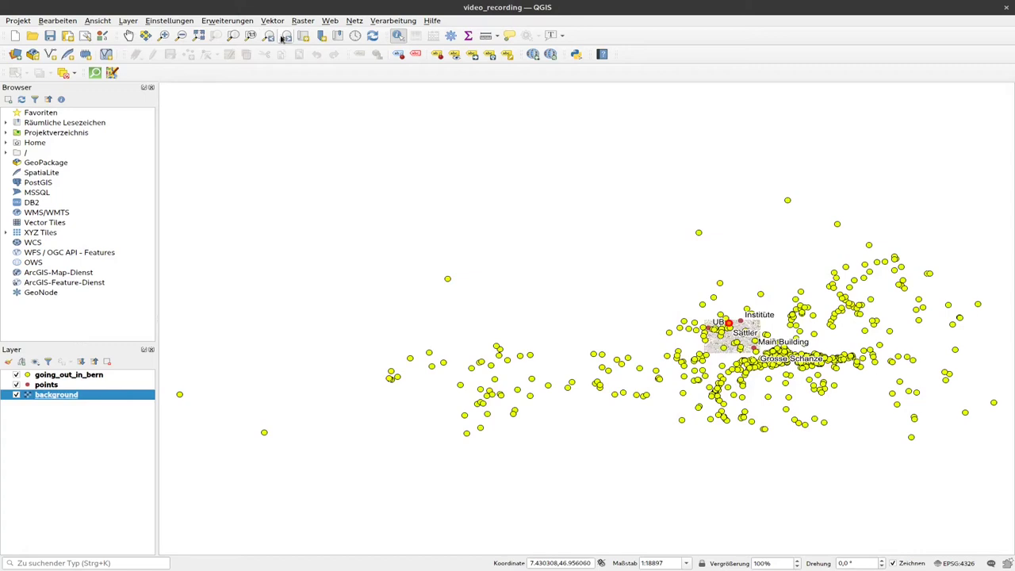
click(271, 39)
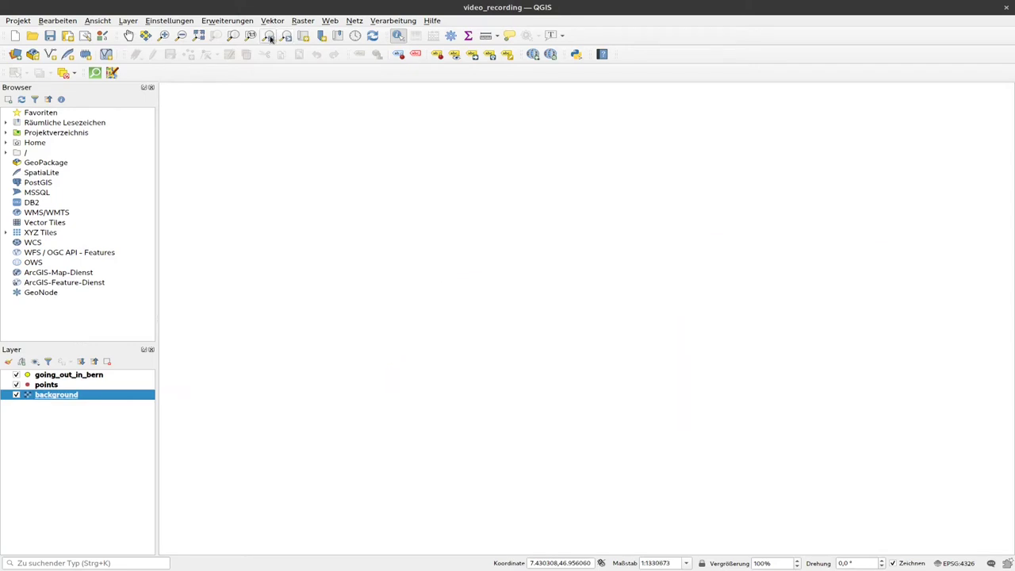
click(271, 39)
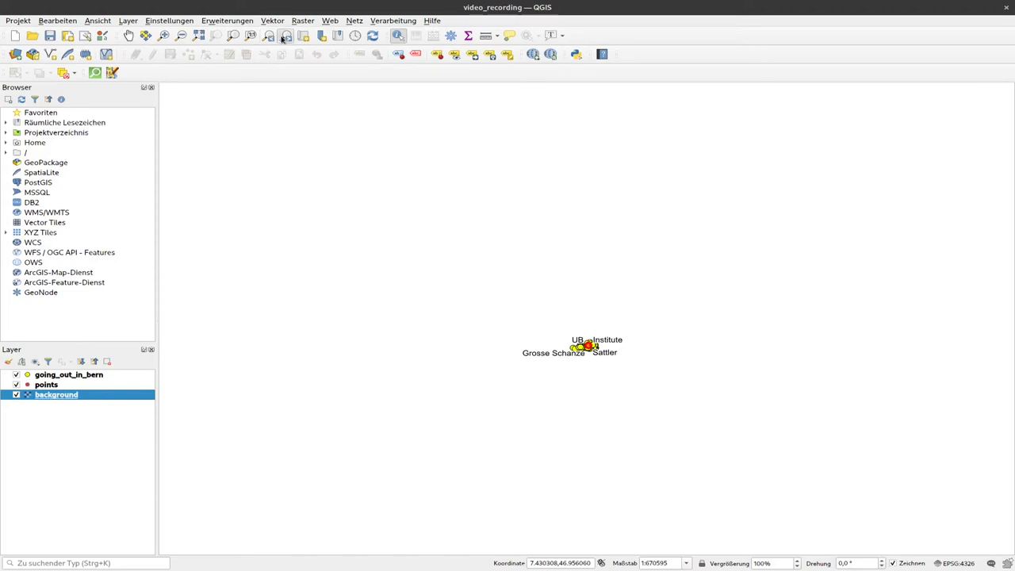
click(283, 36)
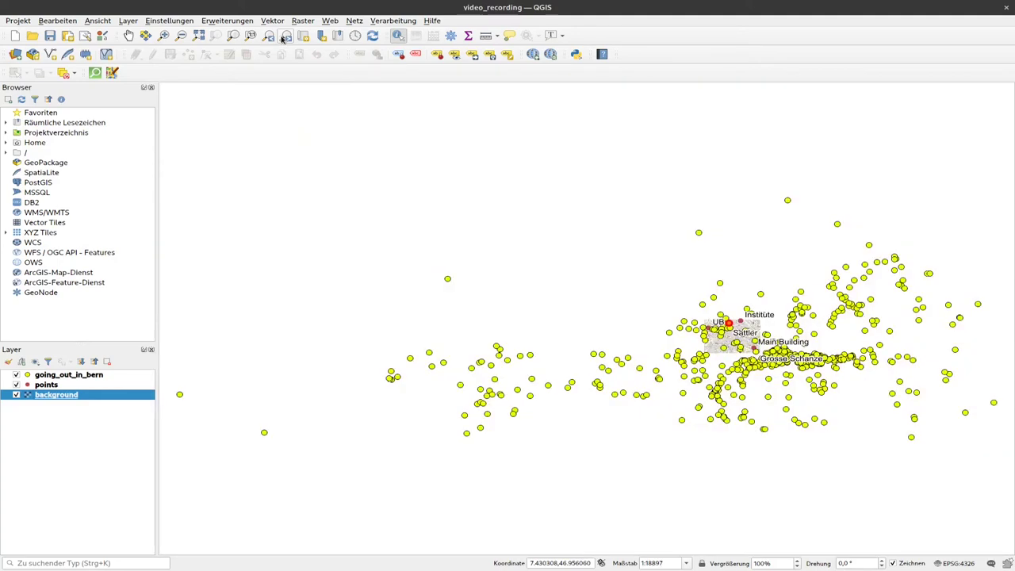
click(284, 36)
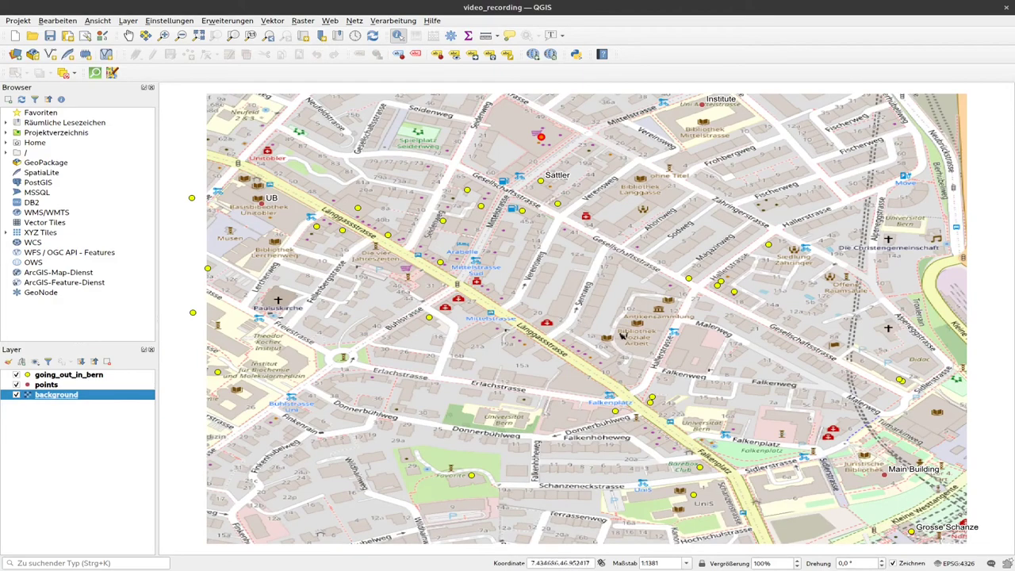
Scroll far out and back in, panning to recentre the Länggasse street map at 1:1381
scroll(533, 331, down, 2)
scroll(634, 325, down, 1)
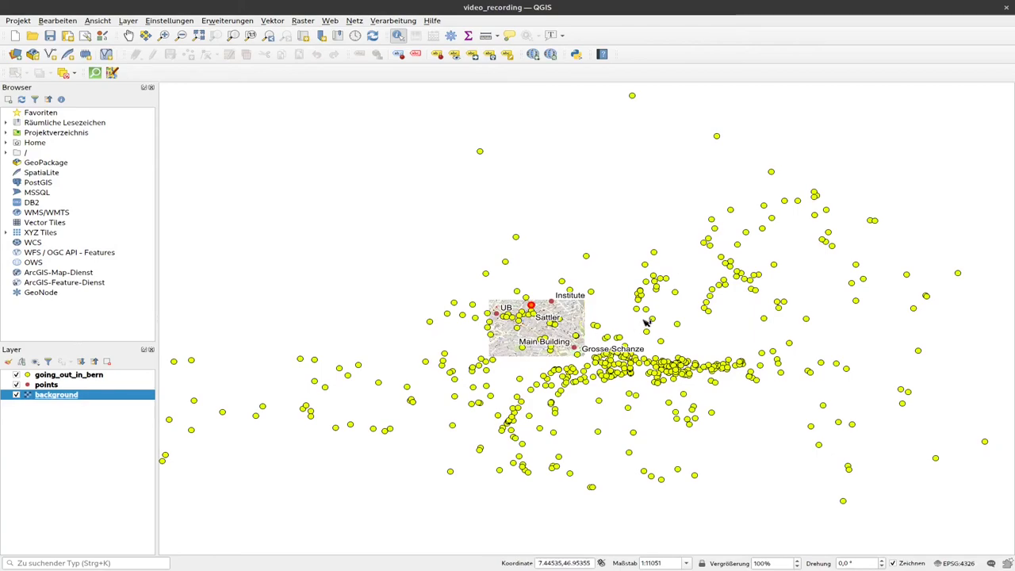
mouse_move(645, 325)
mouse_down()
mouse_move(305, 234)
mouse_move(588, 342)
mouse_up()
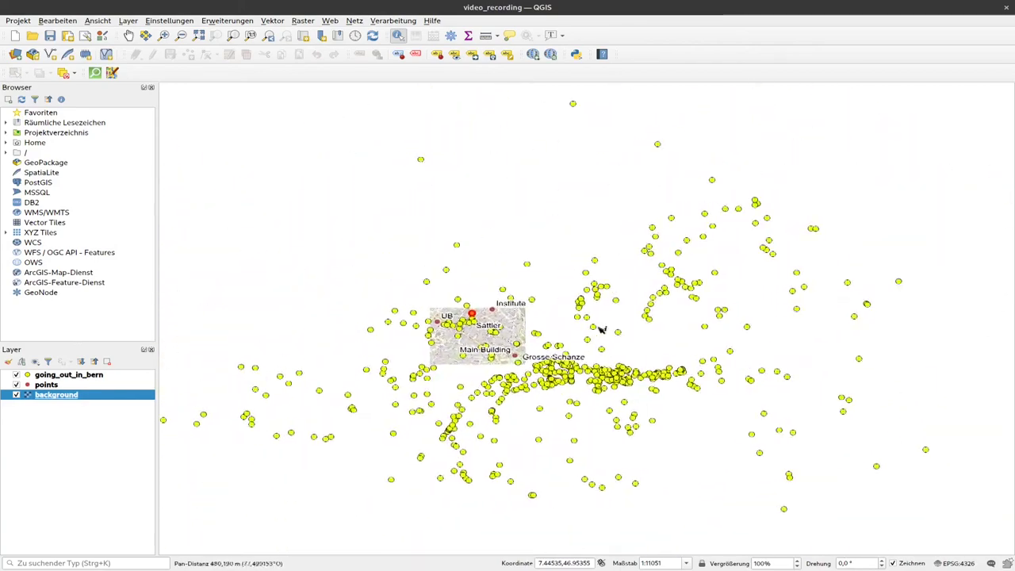
scroll(583, 341, down, 2)
scroll(571, 340, down, 3)
scroll(559, 339, down, 4)
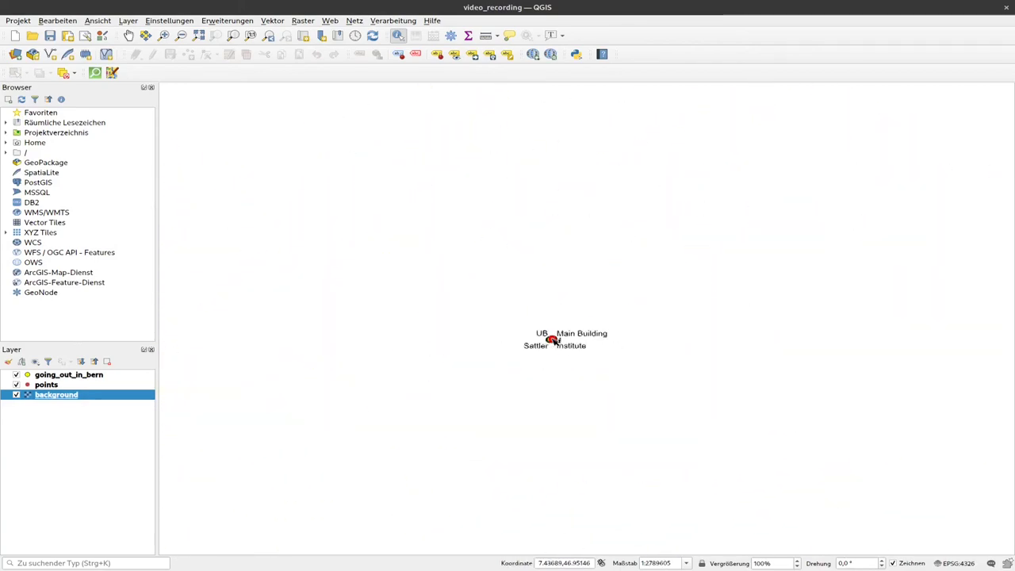
scroll(555, 340, up, 2)
scroll(555, 340, up, 3)
scroll(555, 341, up, 3)
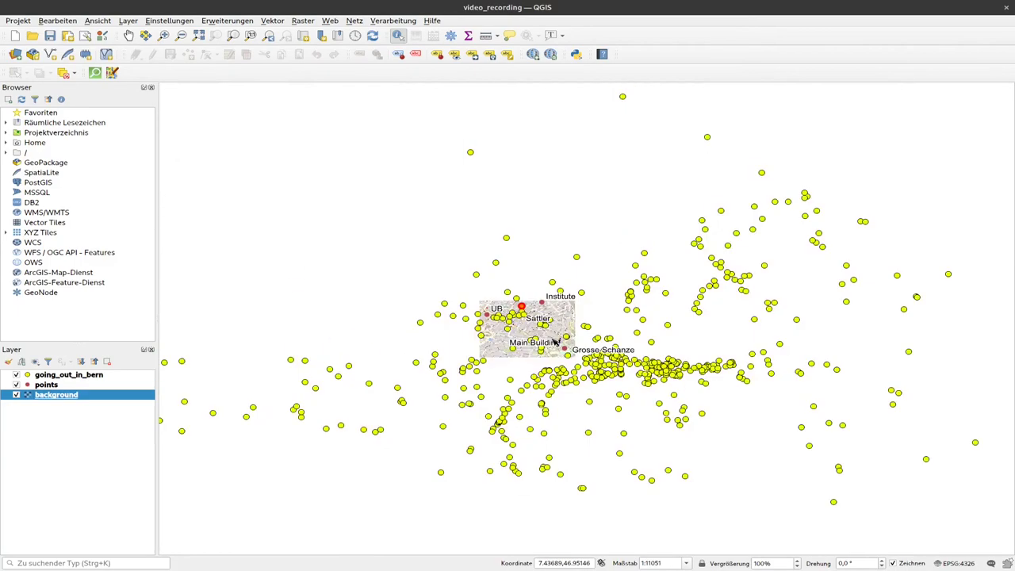
scroll(555, 341, up, 3)
mouse_move(476, 277)
mouse_down()
mouse_move(603, 352)
mouse_move(579, 290)
mouse_up()
scroll(602, 351, up, 1)
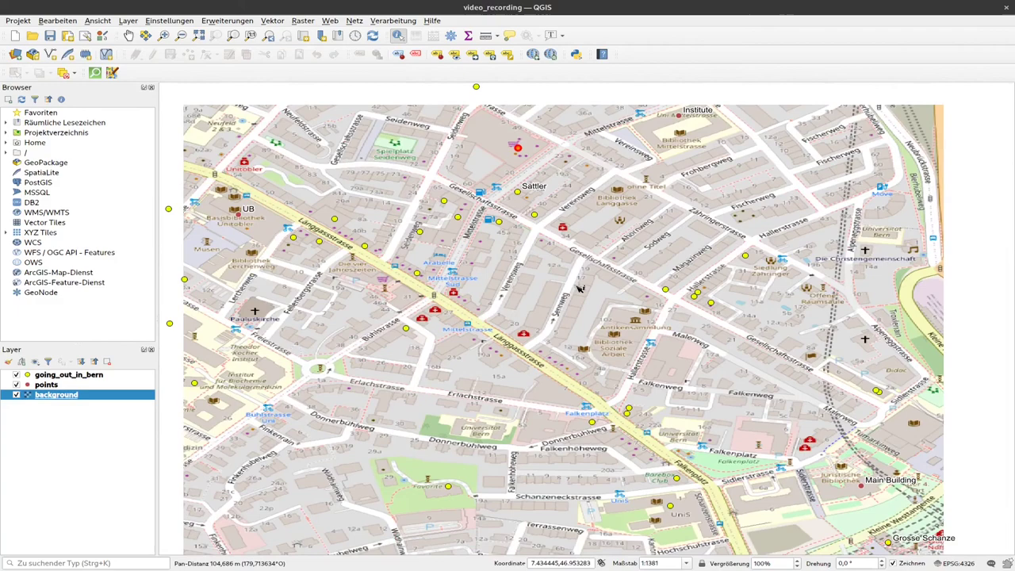